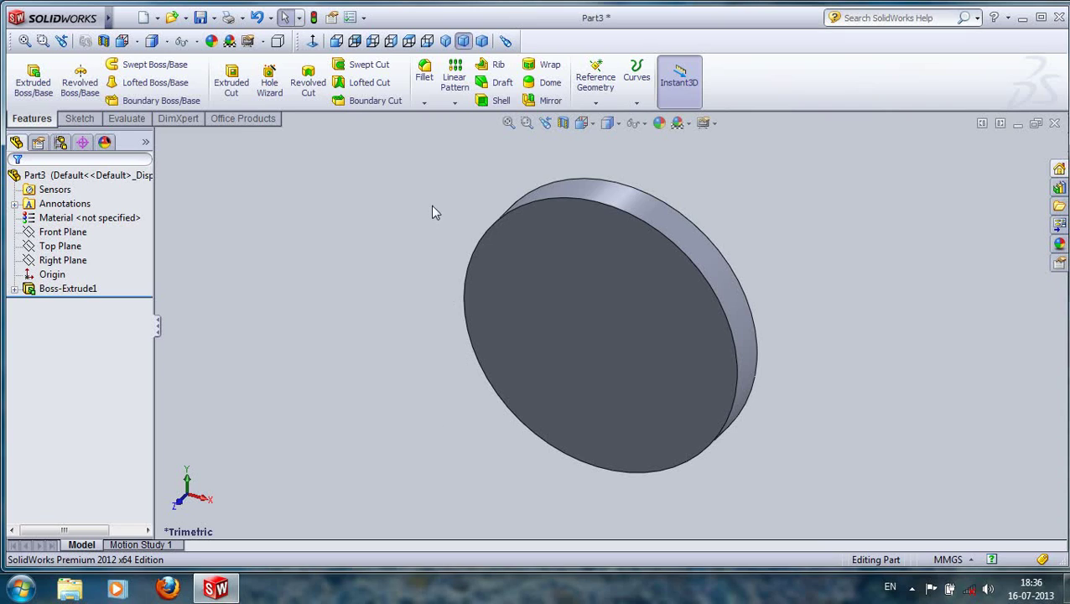
- Select the disc's front face and turn the view normal to it
left_click(453, 103)
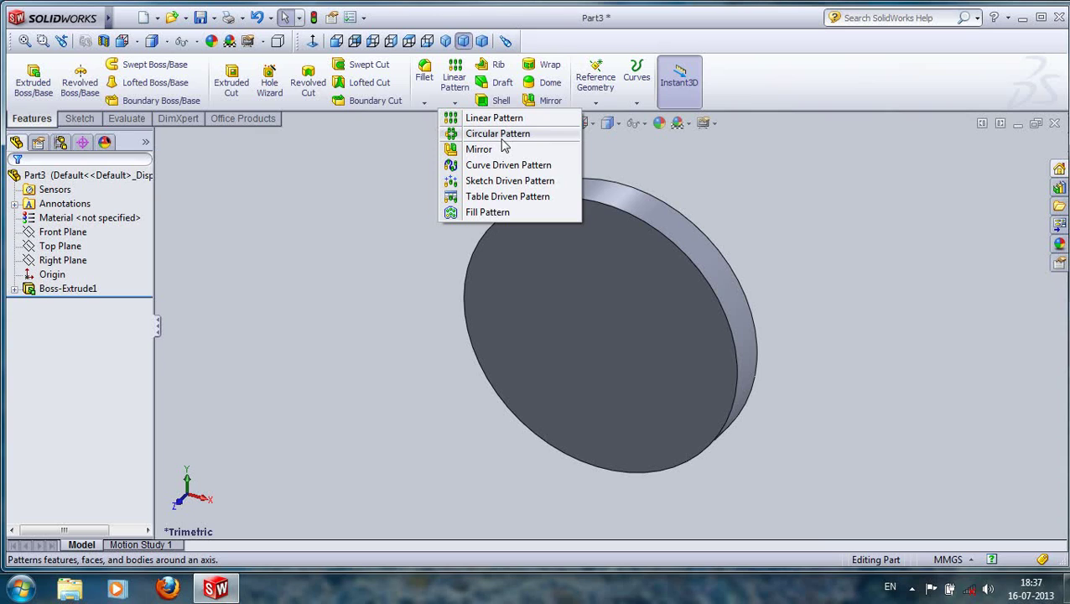
left_click(377, 326)
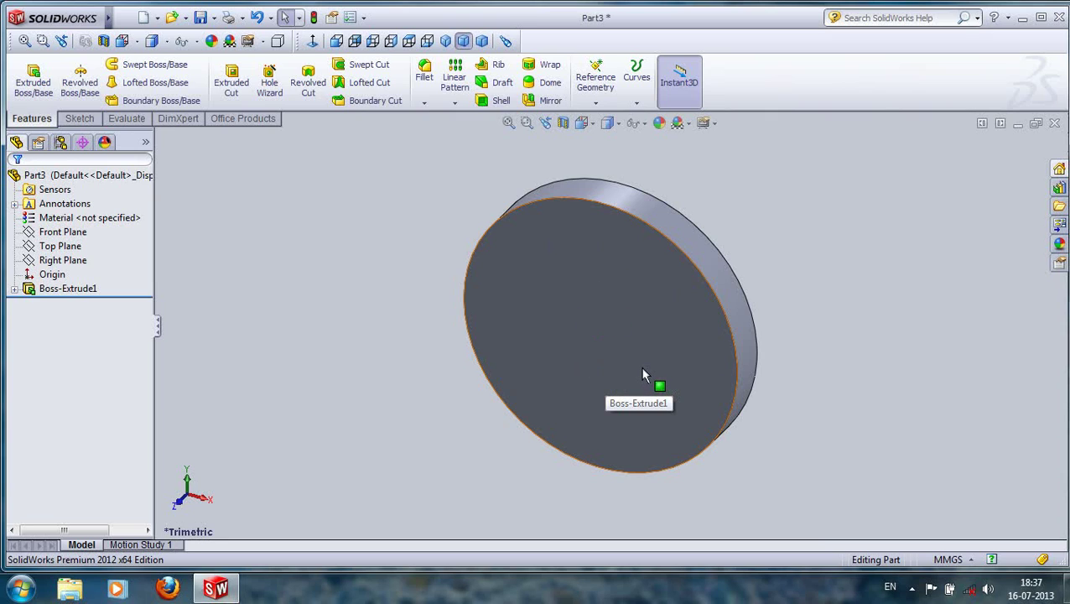
left_click(573, 288)
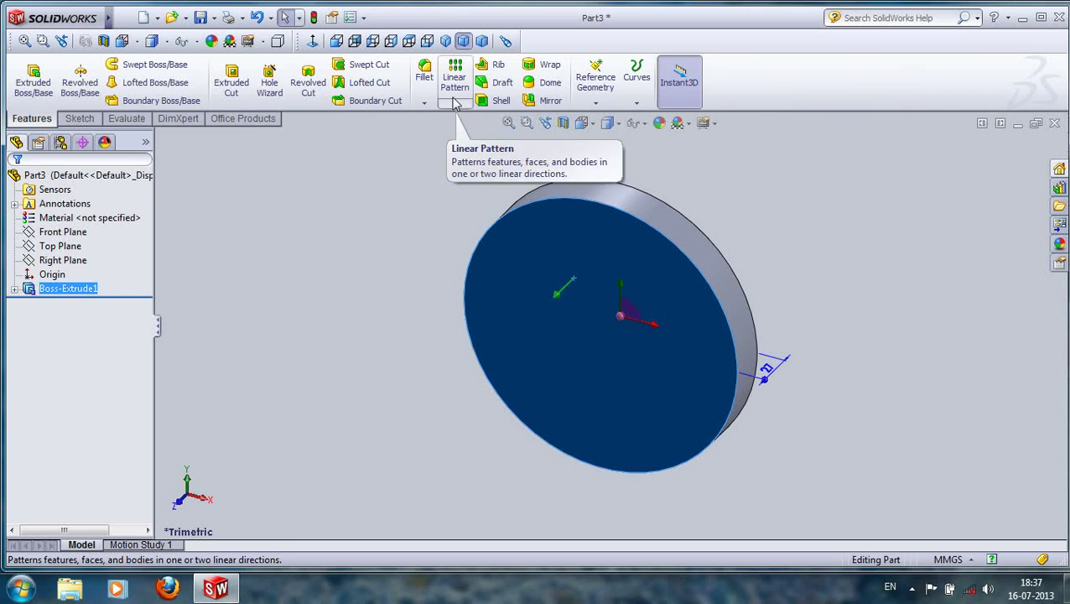
right_click(574, 250)
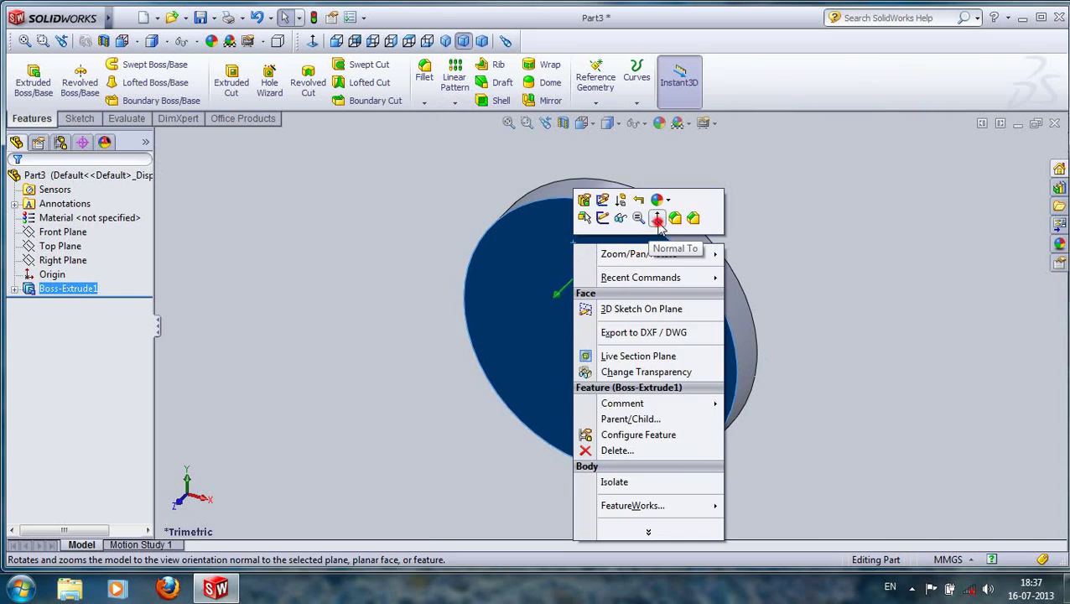
left_click(656, 220)
- Sketch a circle of about 77.8 mm radius centred on the origin and exit the sketch
left_click(80, 119)
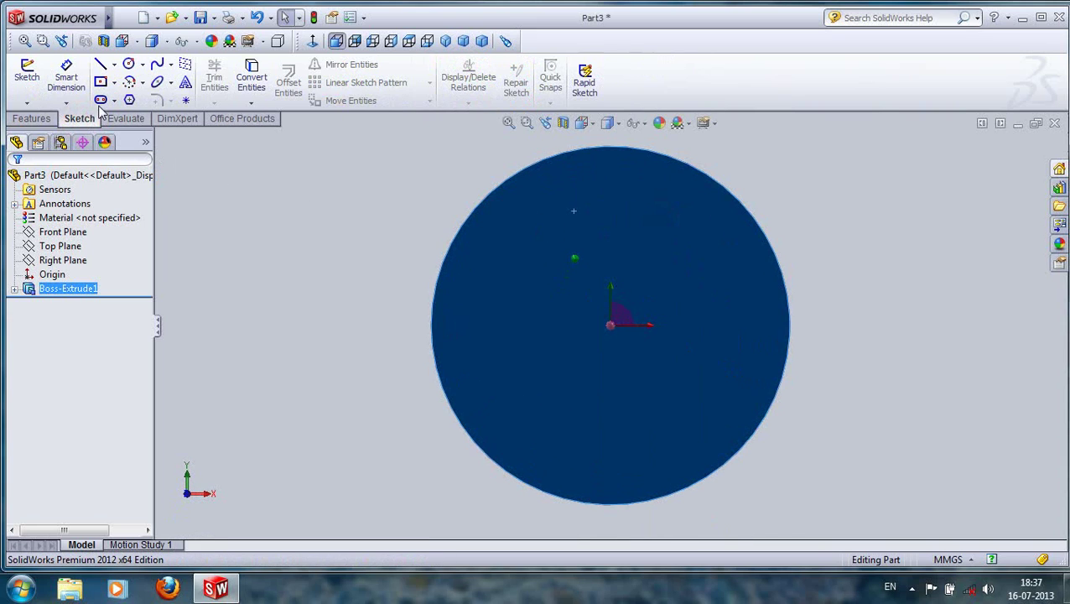
left_click(129, 64)
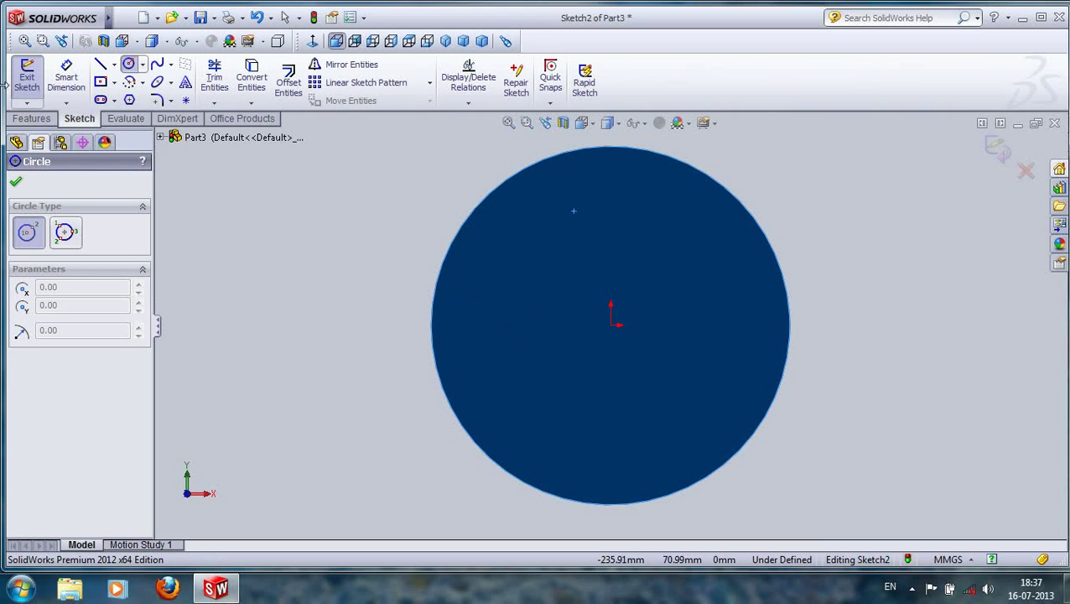
left_click(128, 64)
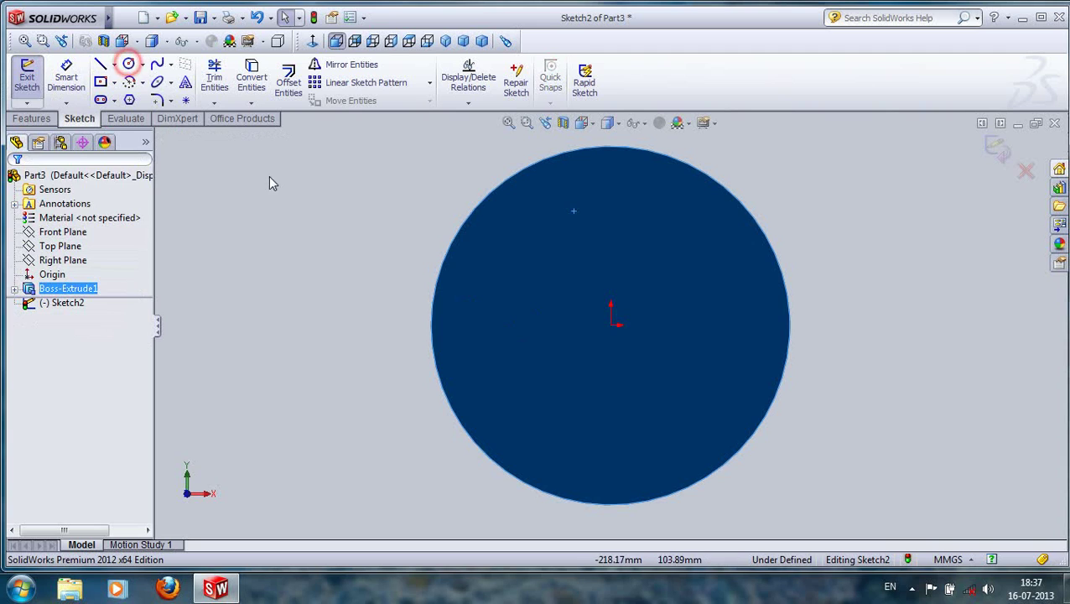
left_click(128, 64)
left_click(611, 325)
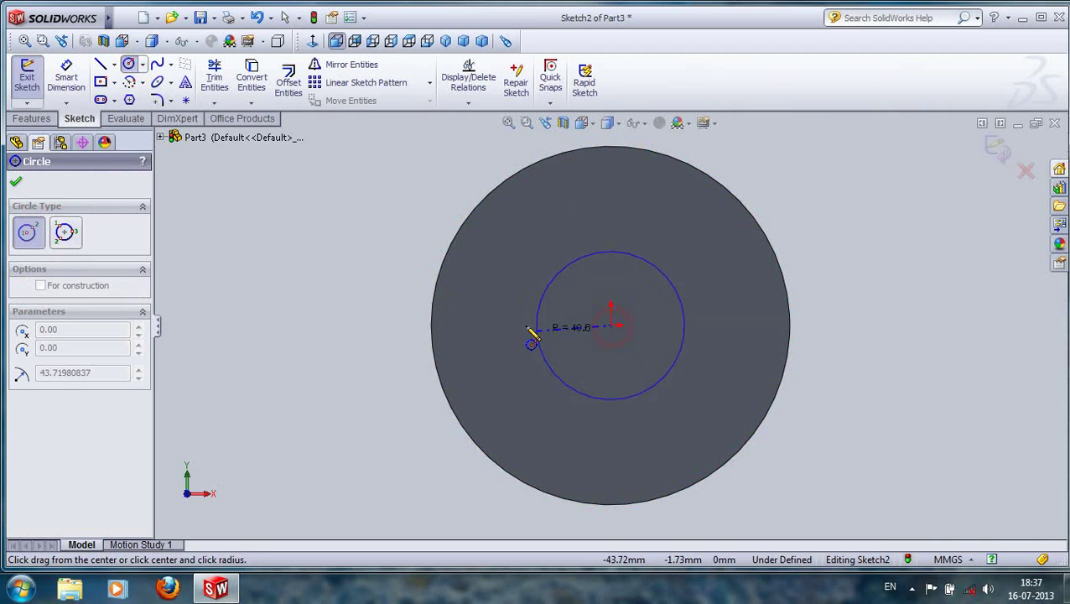
left_click(472, 348)
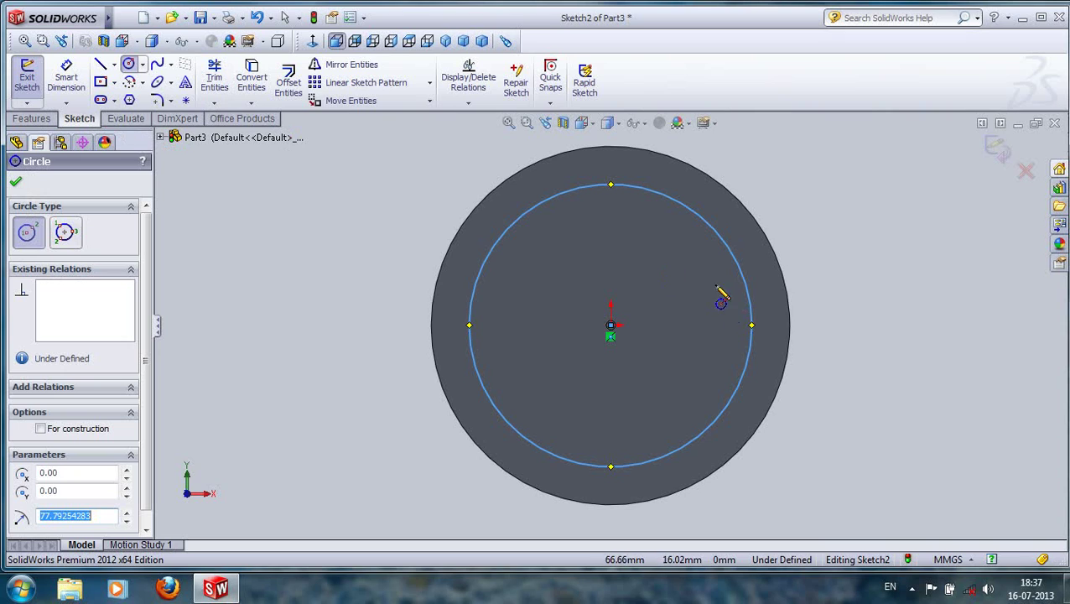
left_click(200, 186)
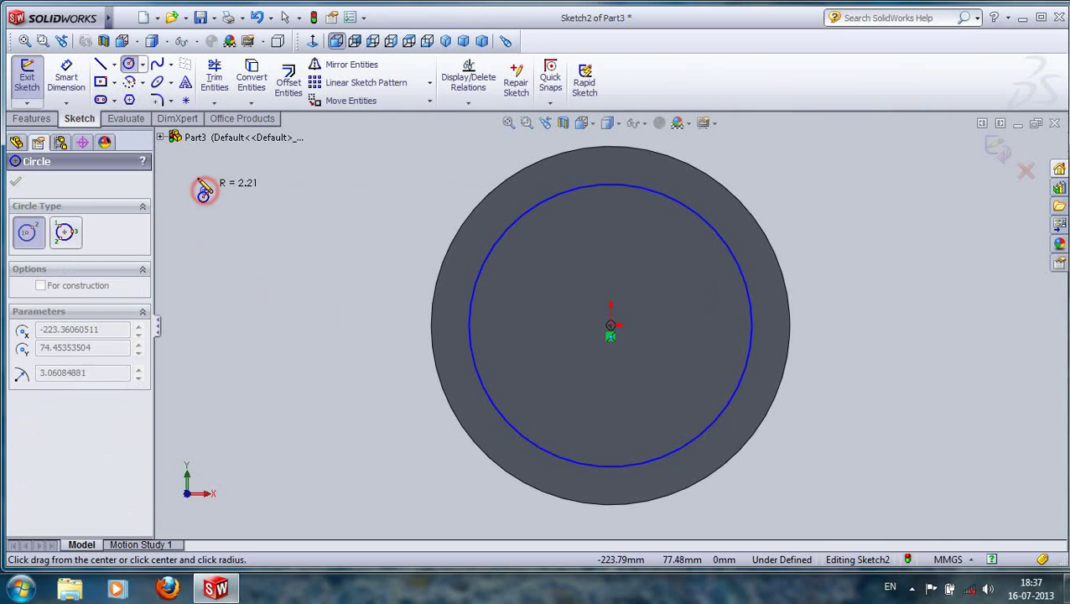
key("Escape")
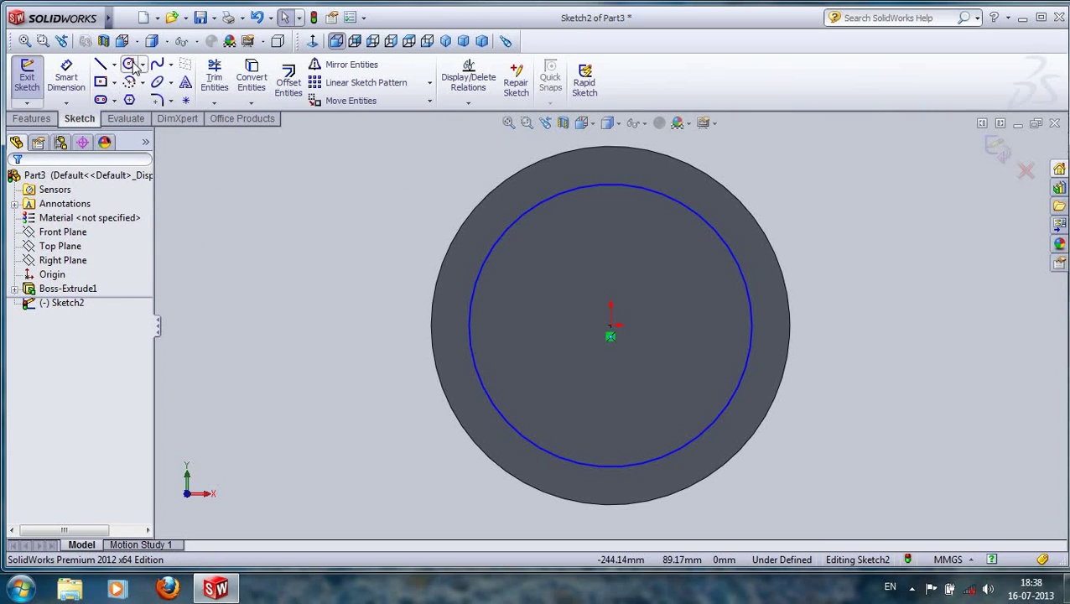
left_click(28, 77)
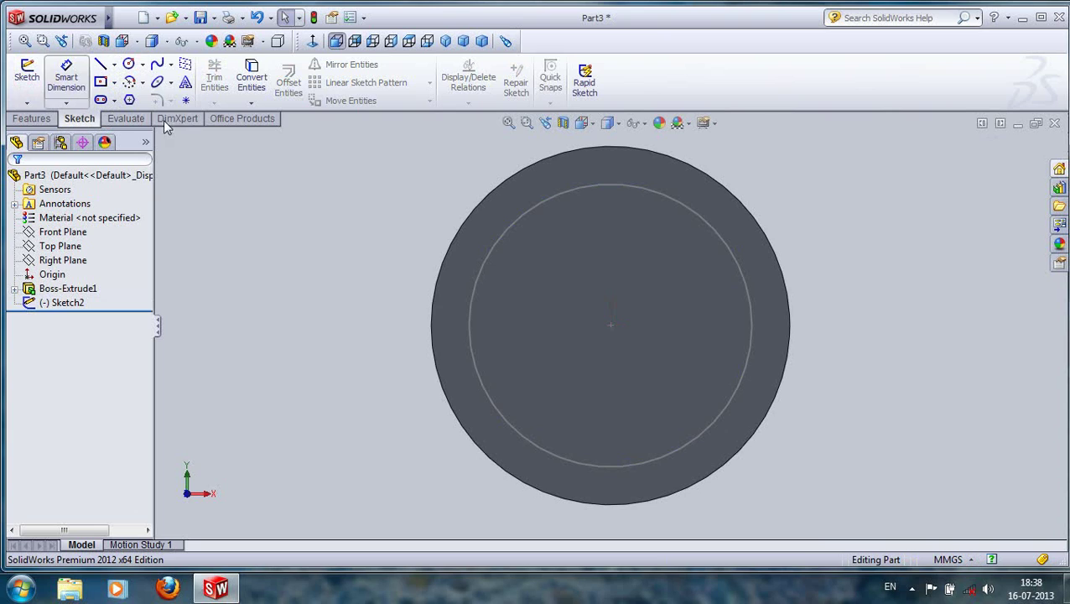
- Sketch a small circle centred on the large circle's left quadrant point as Sketch3
left_click(611, 312)
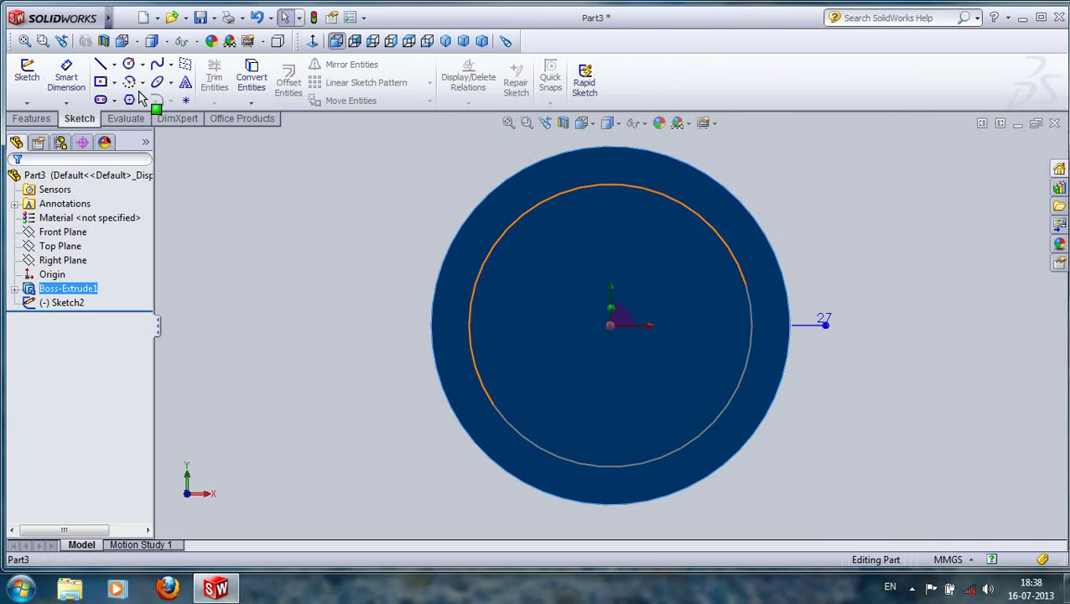
left_click(129, 64)
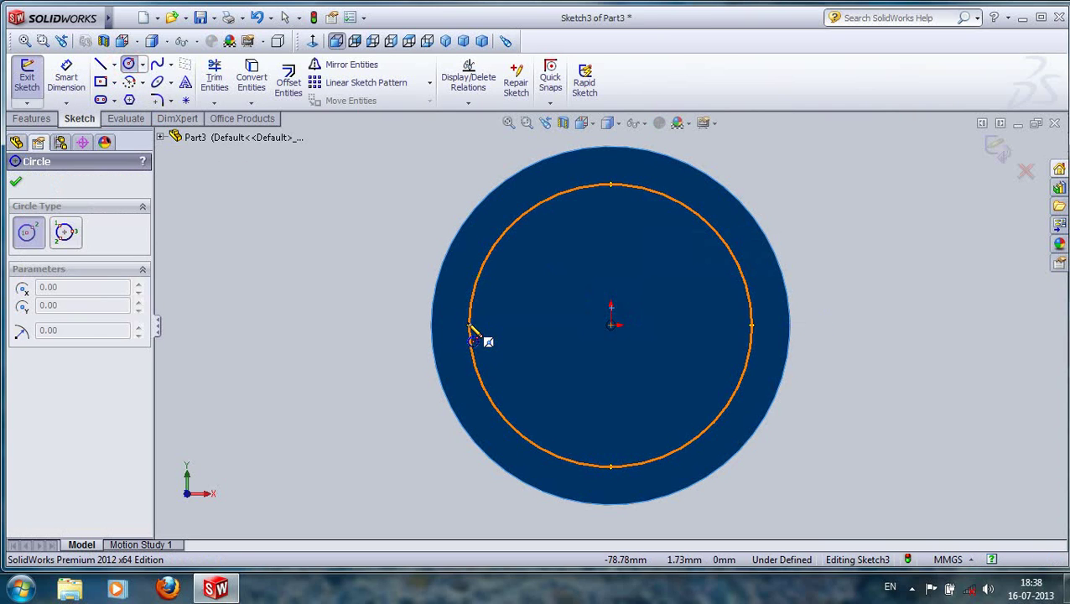
left_click(468, 325)
left_click(484, 325)
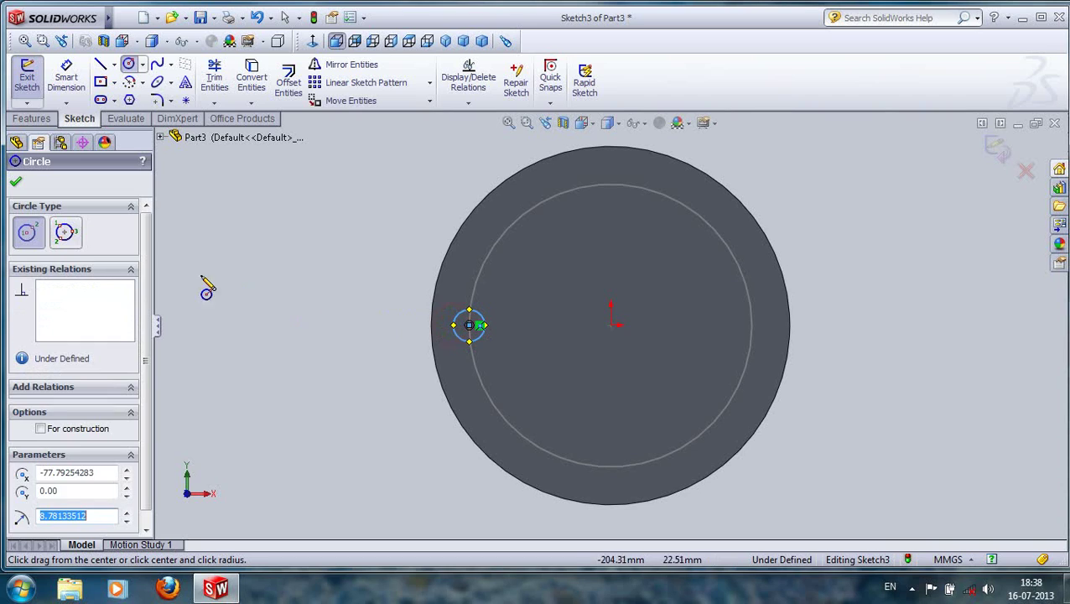
left_click(15, 181)
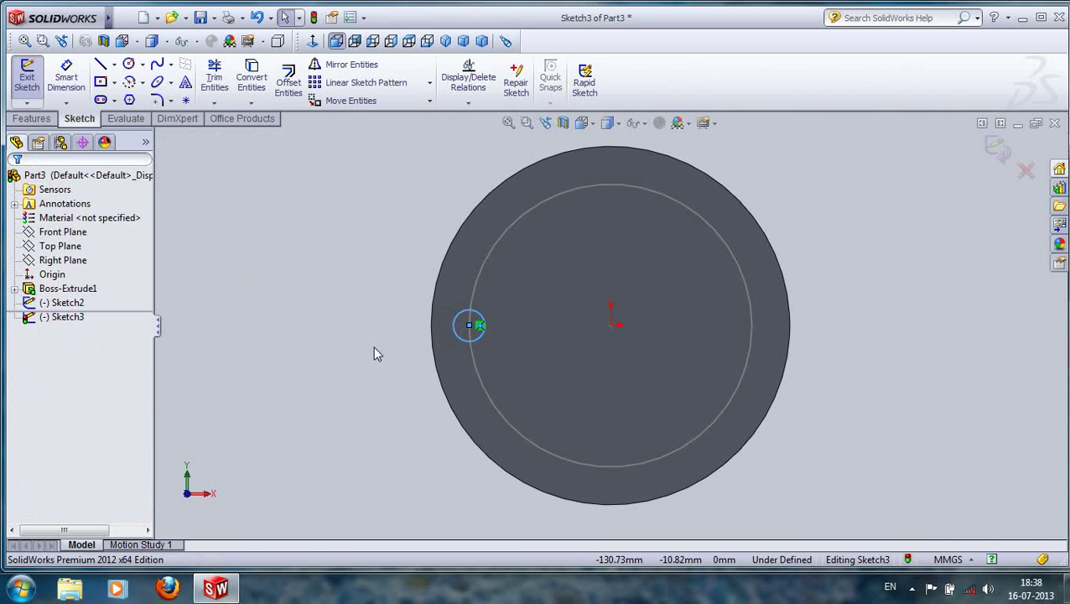
left_click(66, 317)
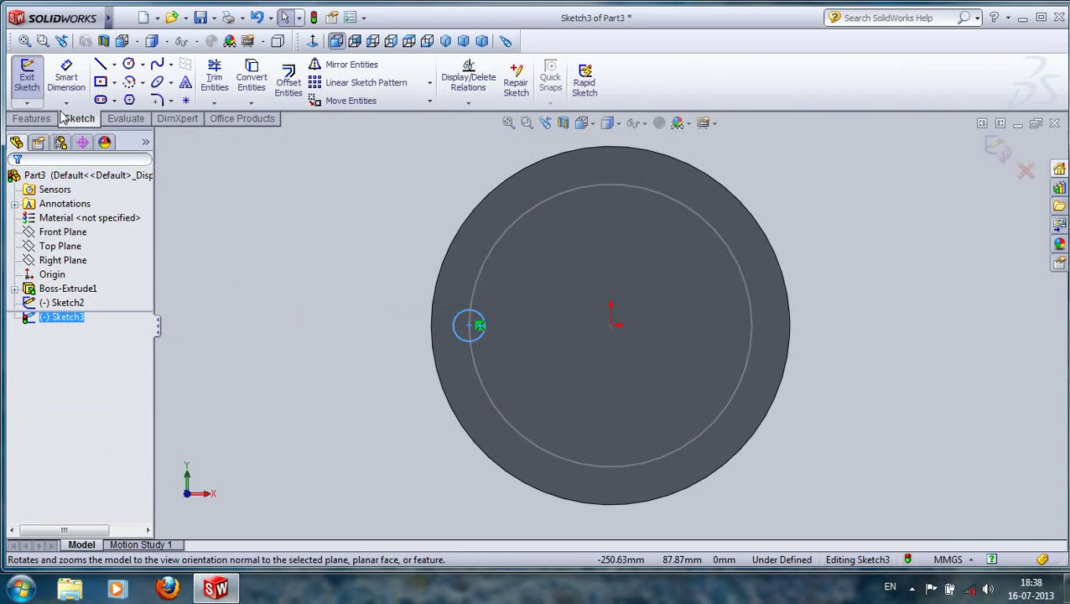
left_click(27, 77)
- Start an Extruded Cut from Sketch3, previewing a 27 mm blind cut
left_click(460, 337)
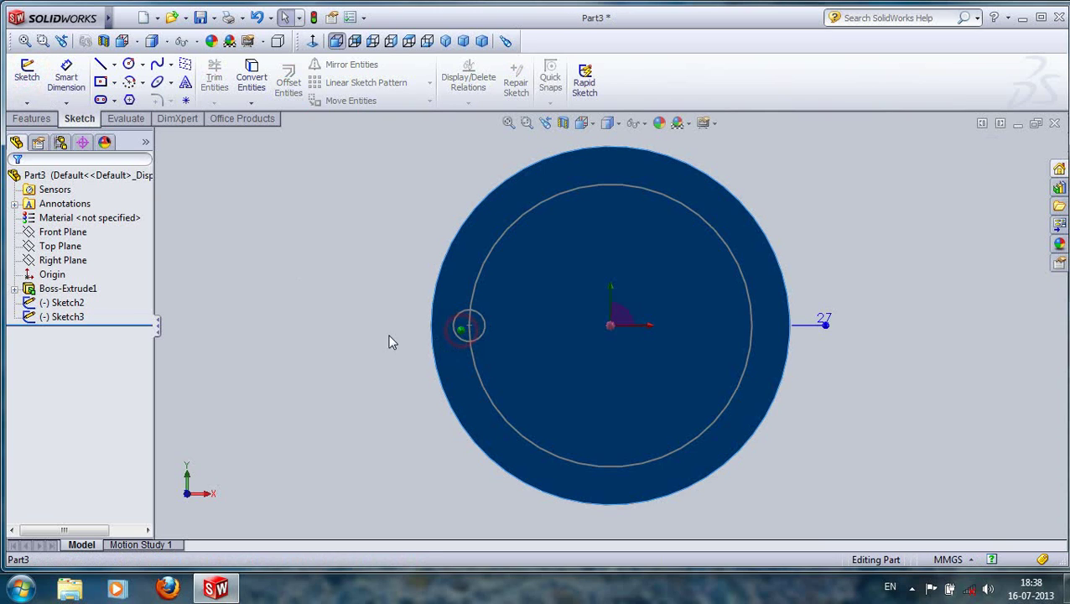
left_click(66, 317)
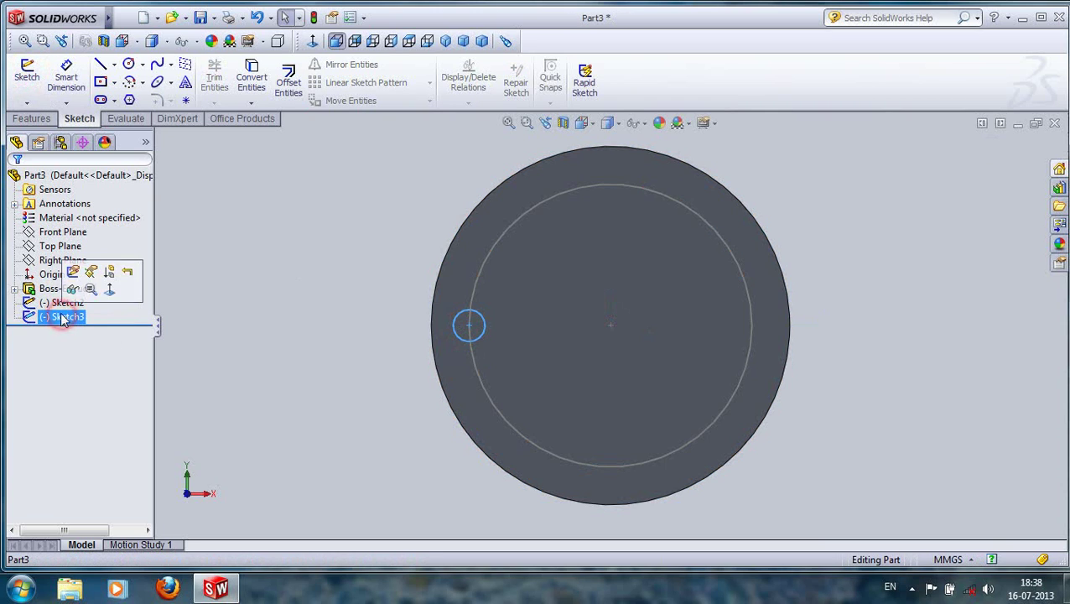
left_click(23, 119)
left_click(231, 82)
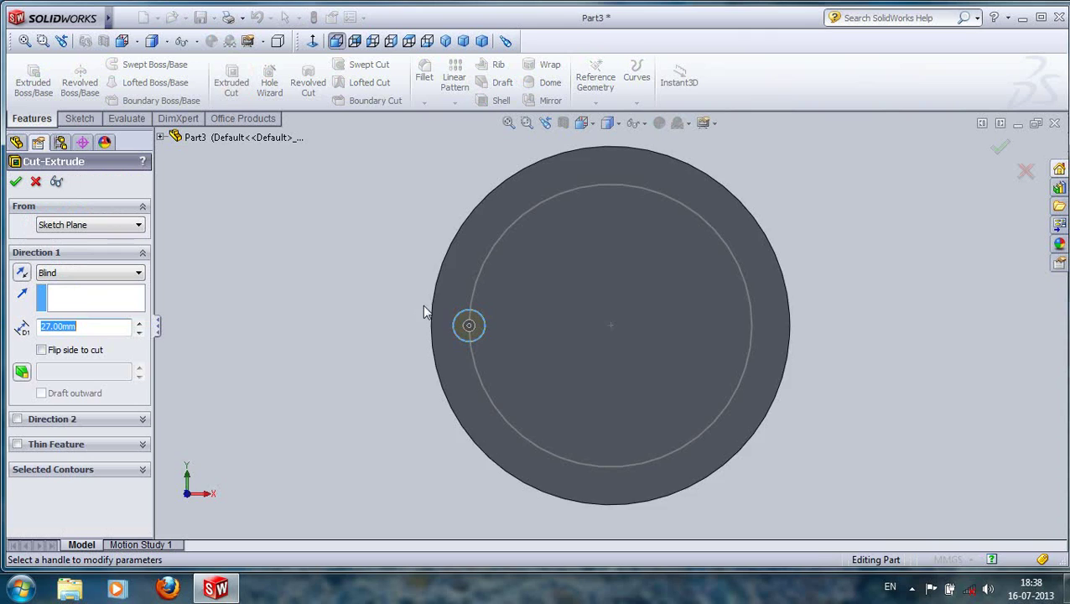
- Accept the cut to create Cut-Extrude1 and orbit to inspect the hole
left_click(17, 180)
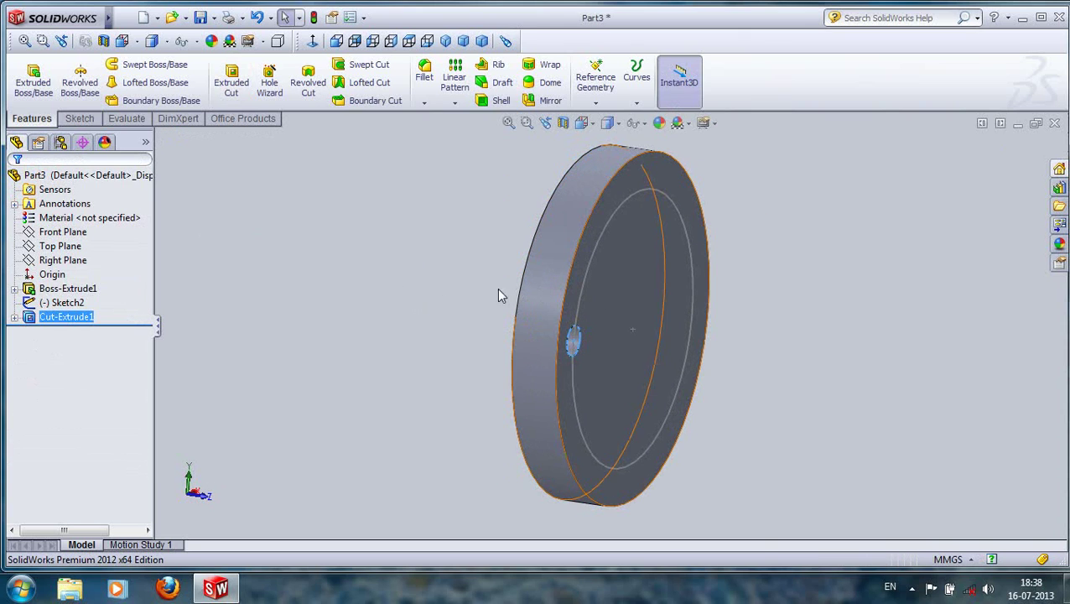
middle_click_drag(485, 297, 120, 326)
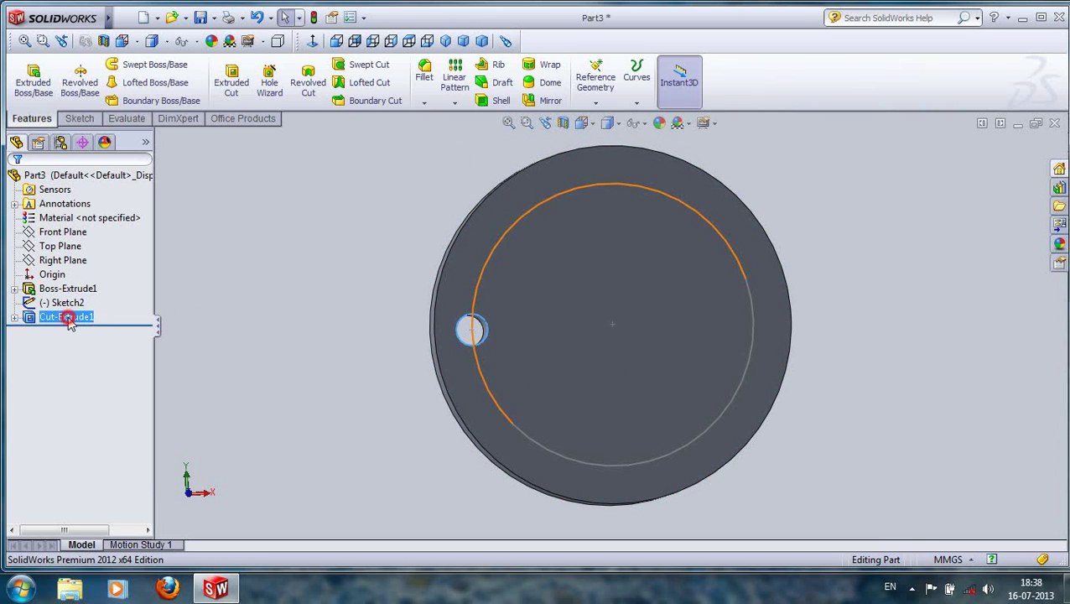
- Start a Circular Pattern with Cut-Extrude1 as the feature to pattern
left_click(136, 313)
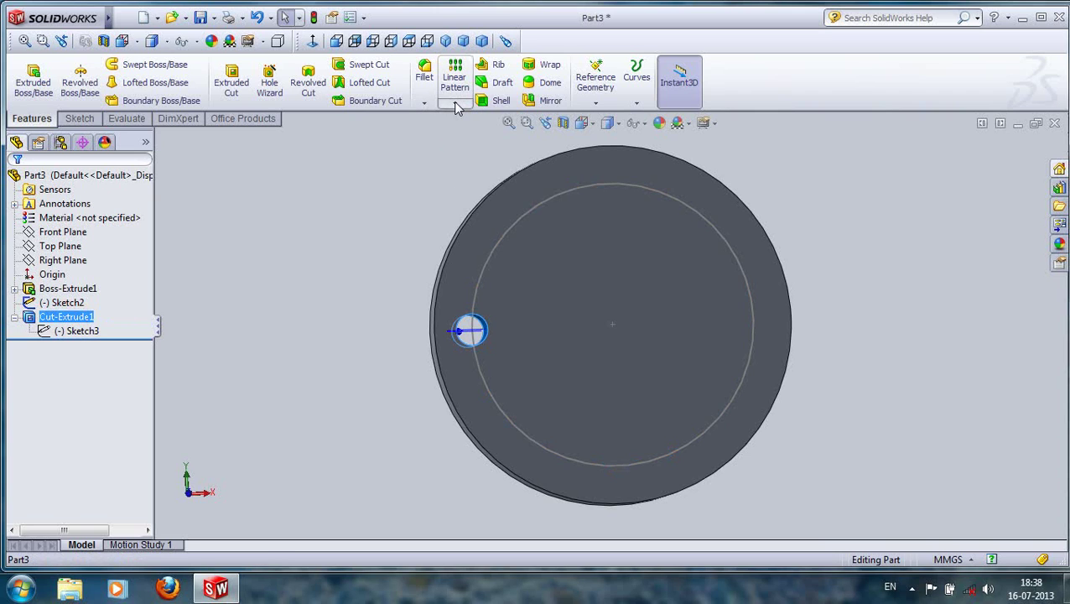
left_click(455, 102)
left_click(493, 131)
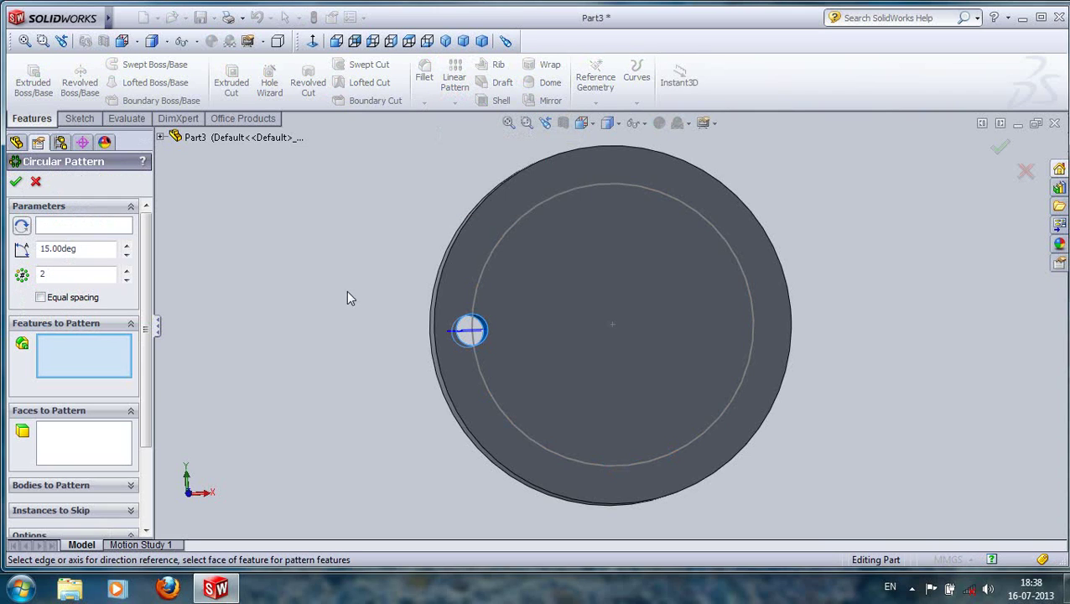
left_click(81, 227)
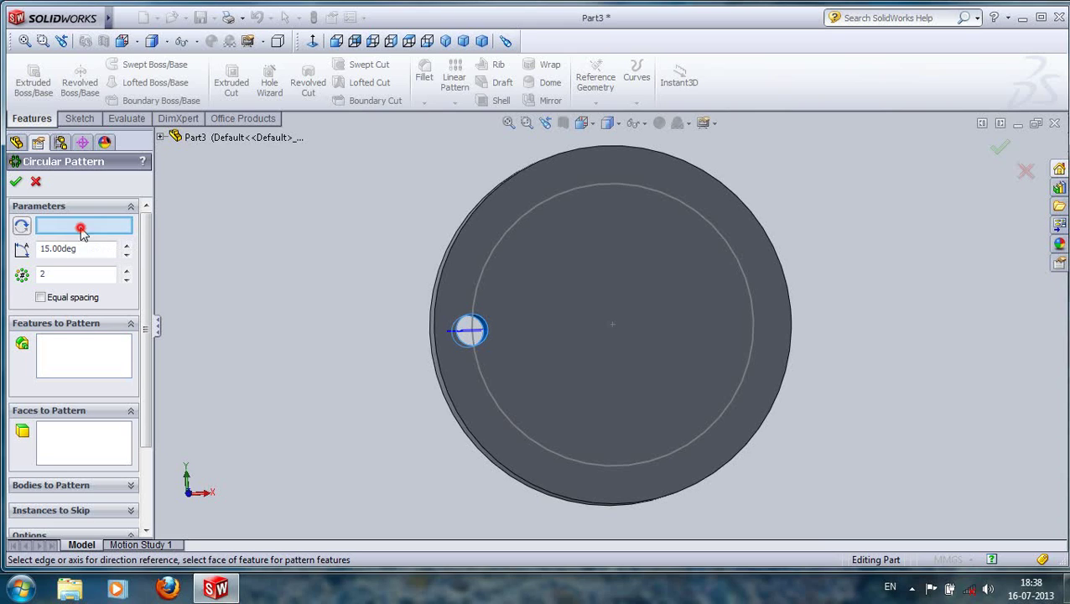
left_click(495, 254)
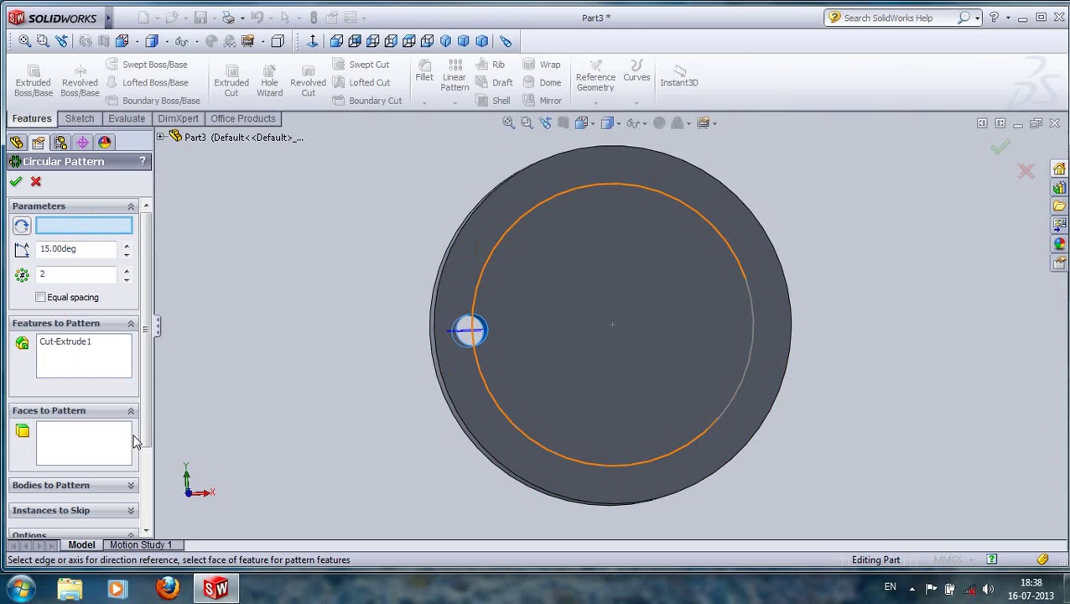
left_click(160, 137)
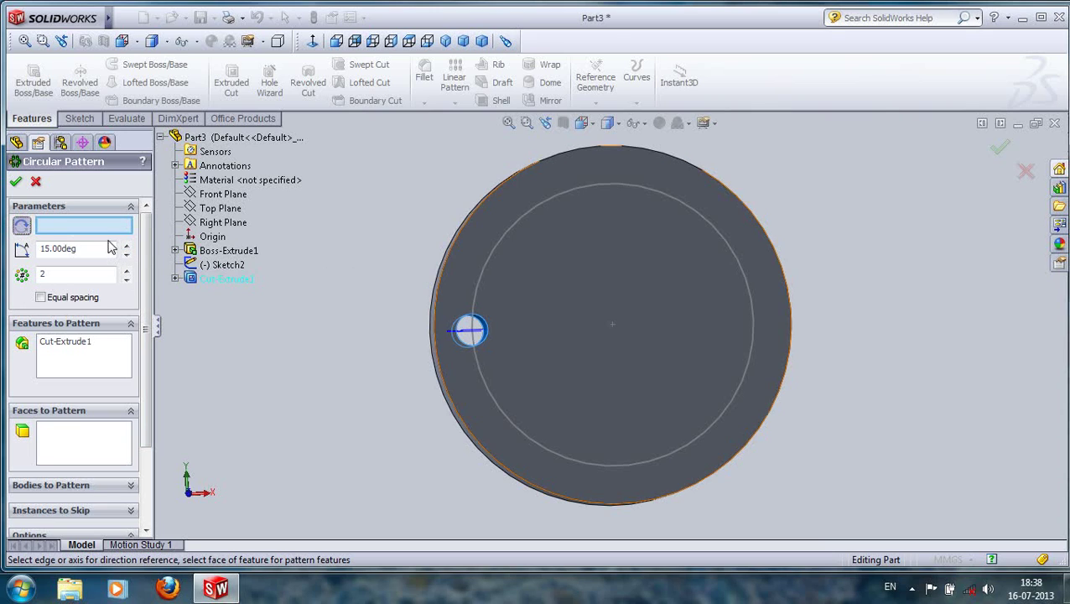
- Set the disc's outer edge as the pattern axis and the spacing angle to 27°
left_click(457, 234)
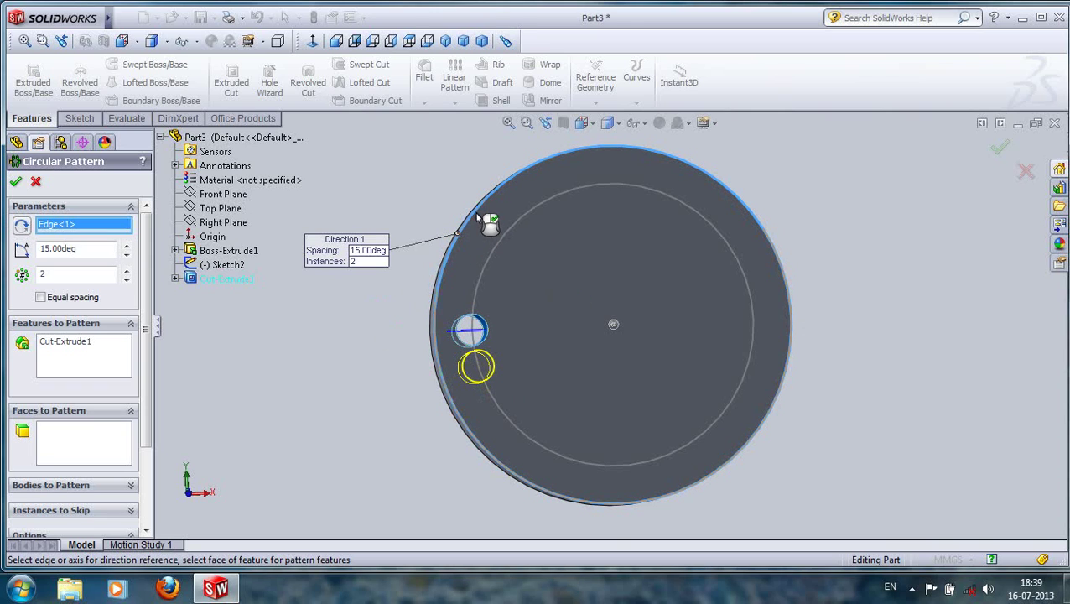
left_click(126, 245)
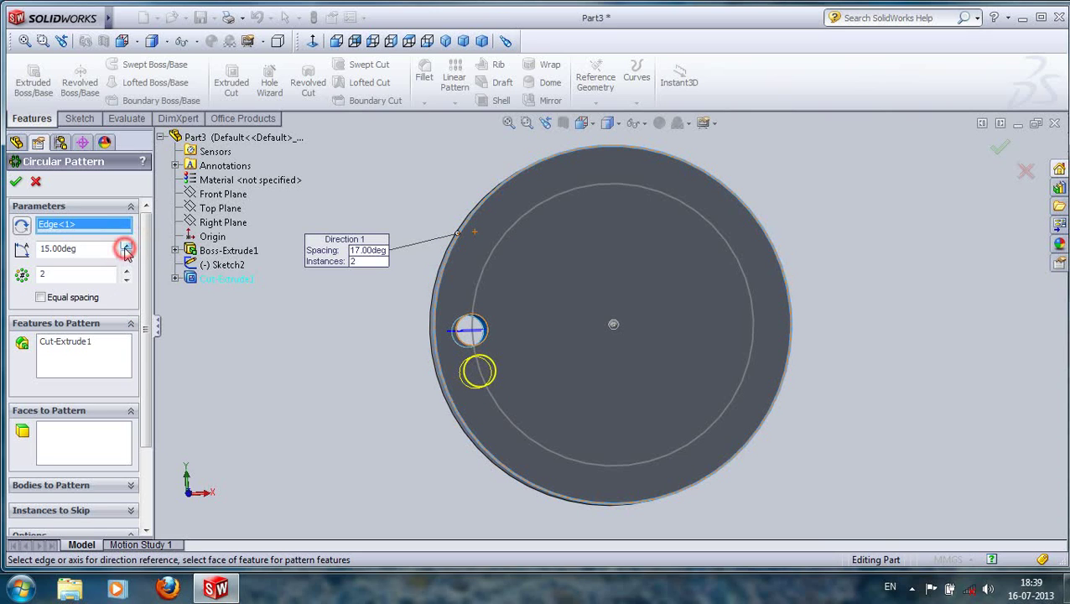
left_click(127, 245)
left_click(126, 246)
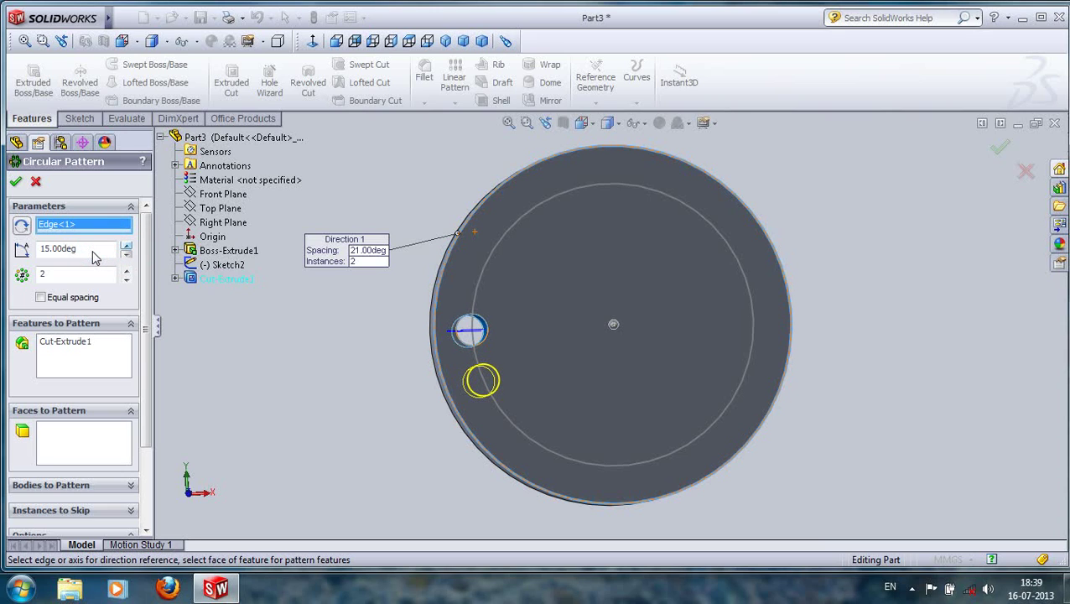
left_click(127, 246)
scroll(95, 256, "up", 1)
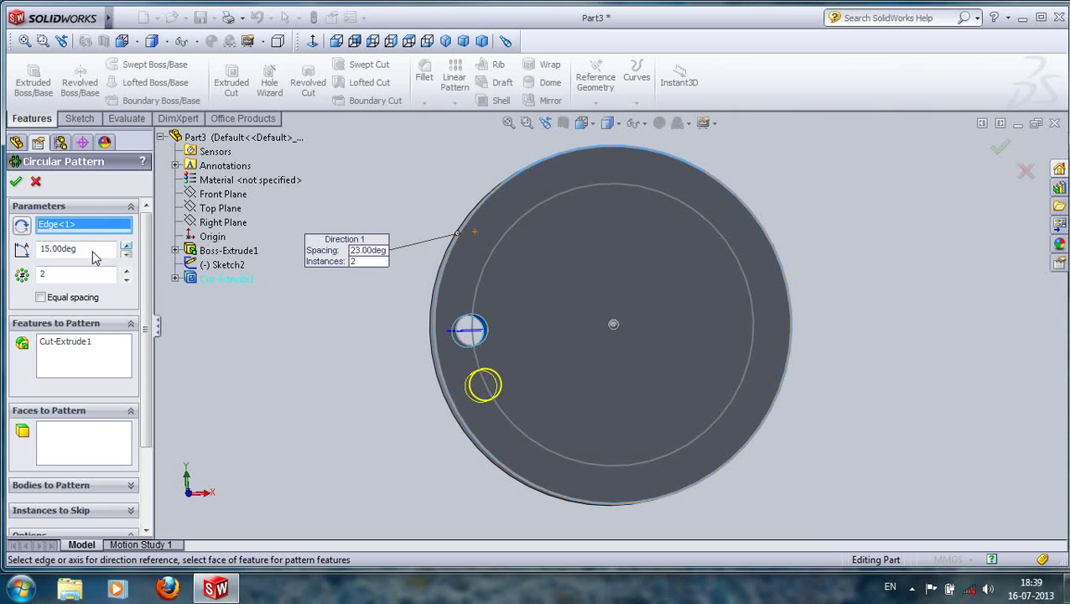
scroll(95, 256, "down", 1)
scroll(310, 341, "up", 1)
scroll(277, 337, "up", 1)
scroll(279, 344, "up", 1)
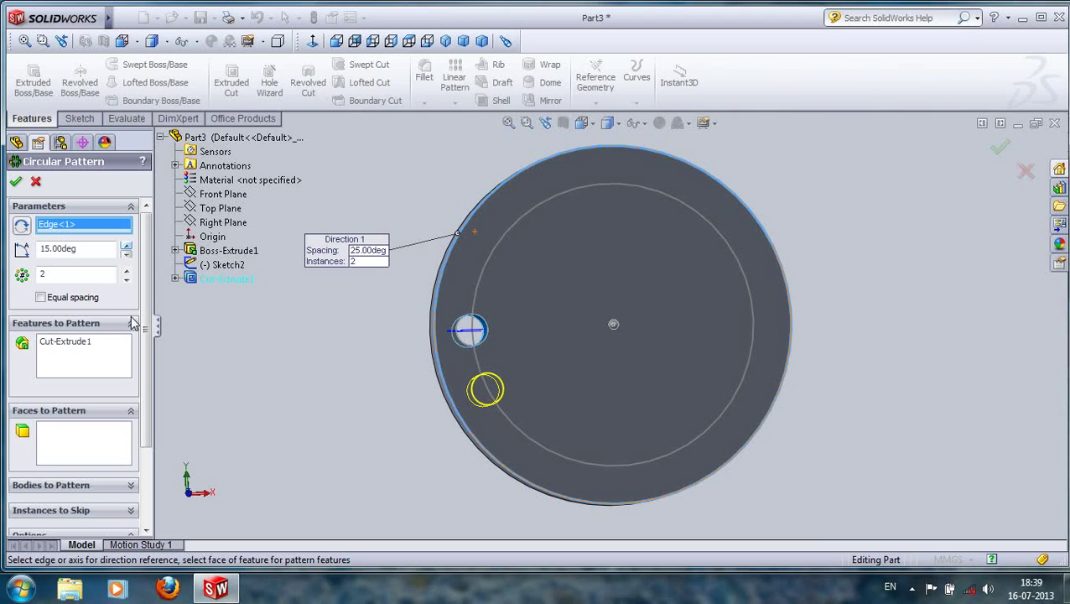
scroll(60, 269, "up", 1)
scroll(67, 248, "up", 1)
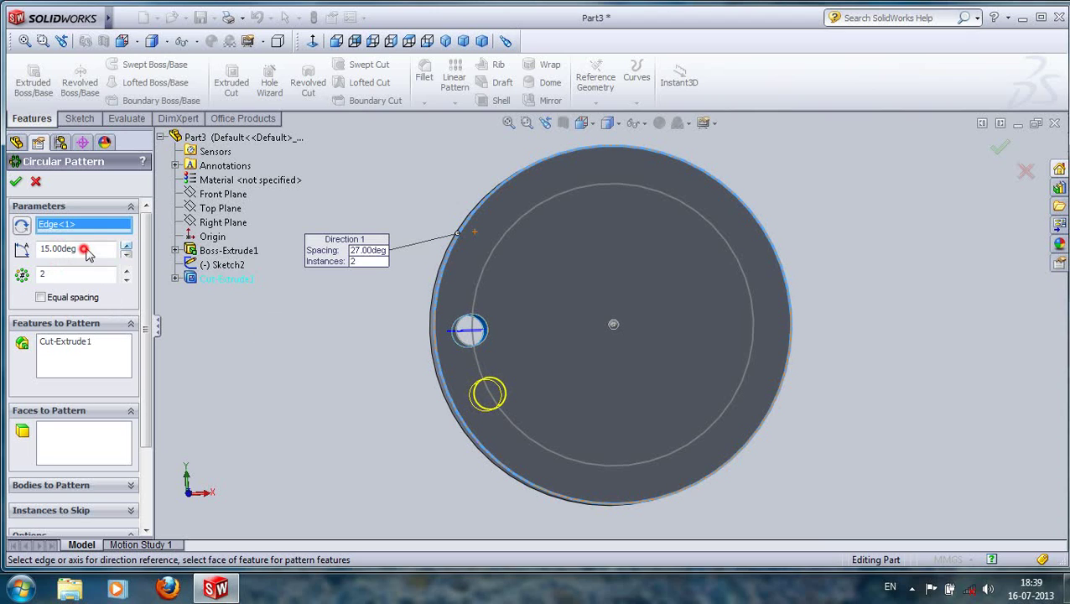
left_click(77, 248)
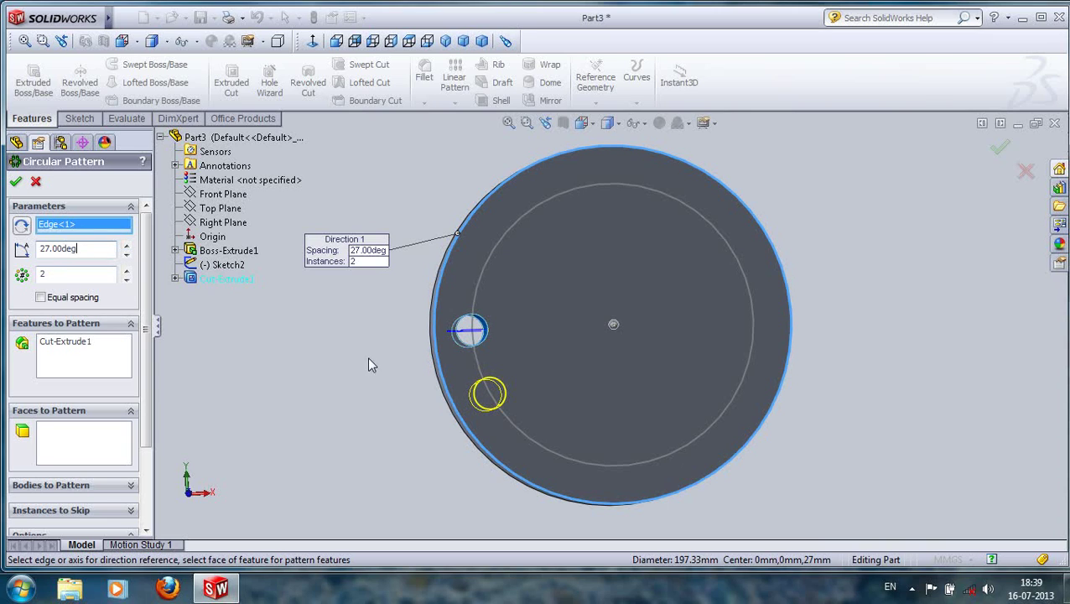
- Set the pattern to 13 instances and confirm to create CirPattern1
double_click(79, 274)
type("10")
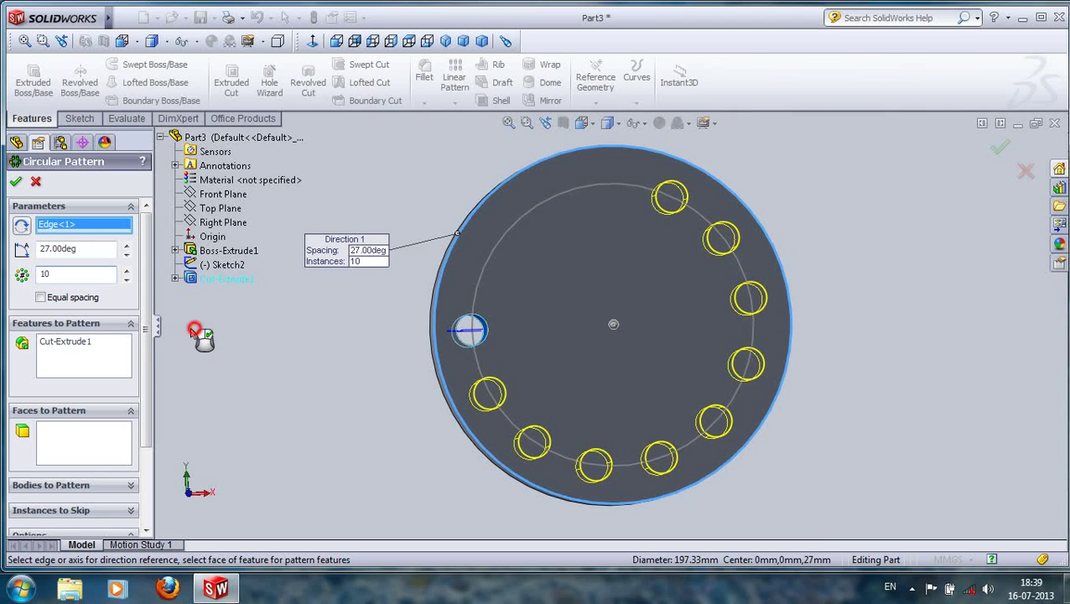
double_click(59, 273)
type("1")
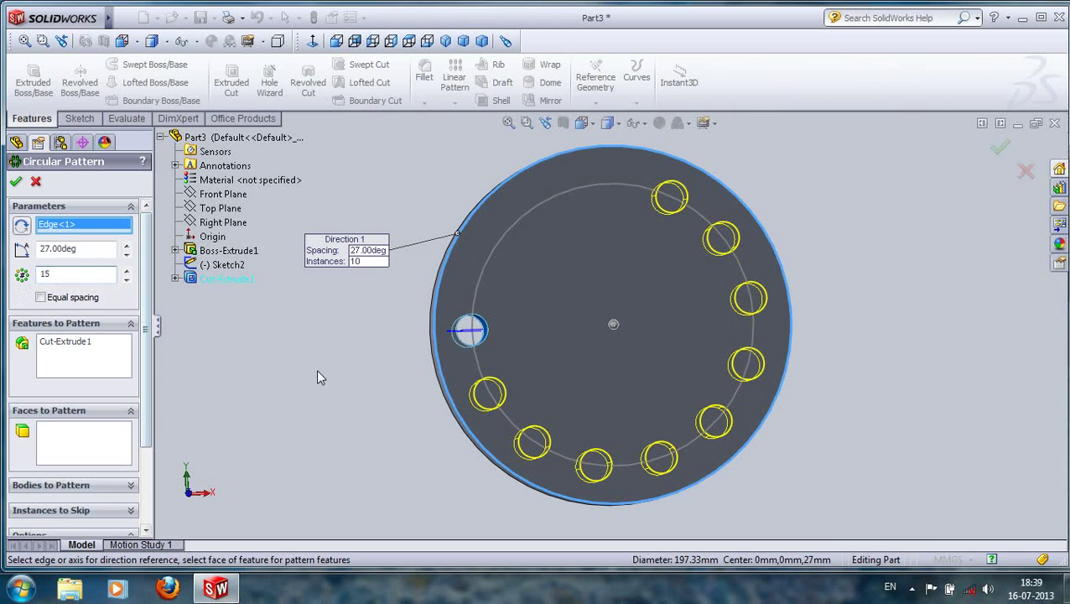
double_click(72, 274)
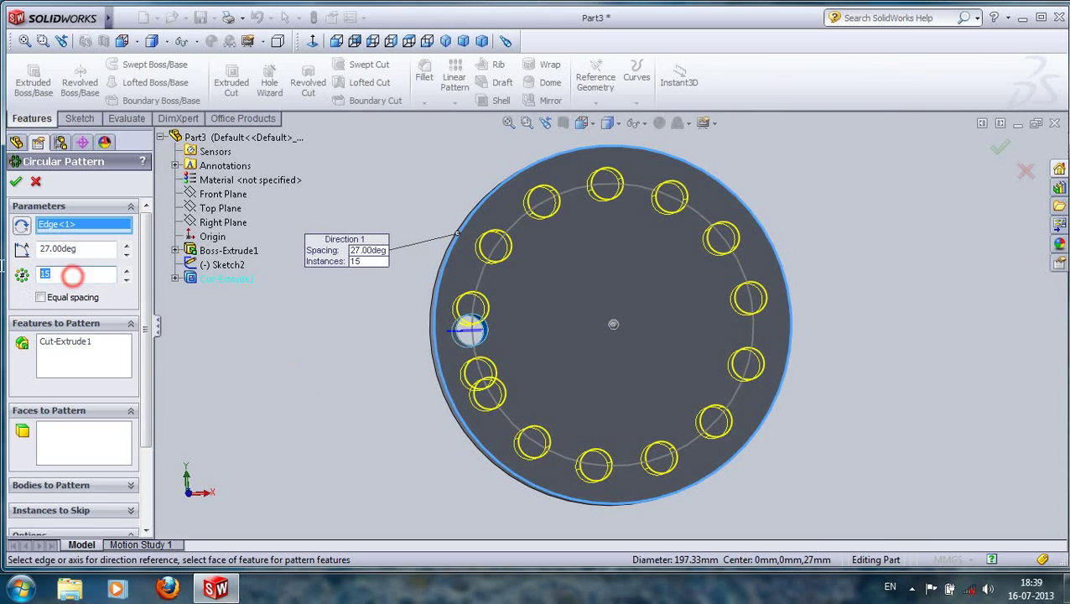
type("14")
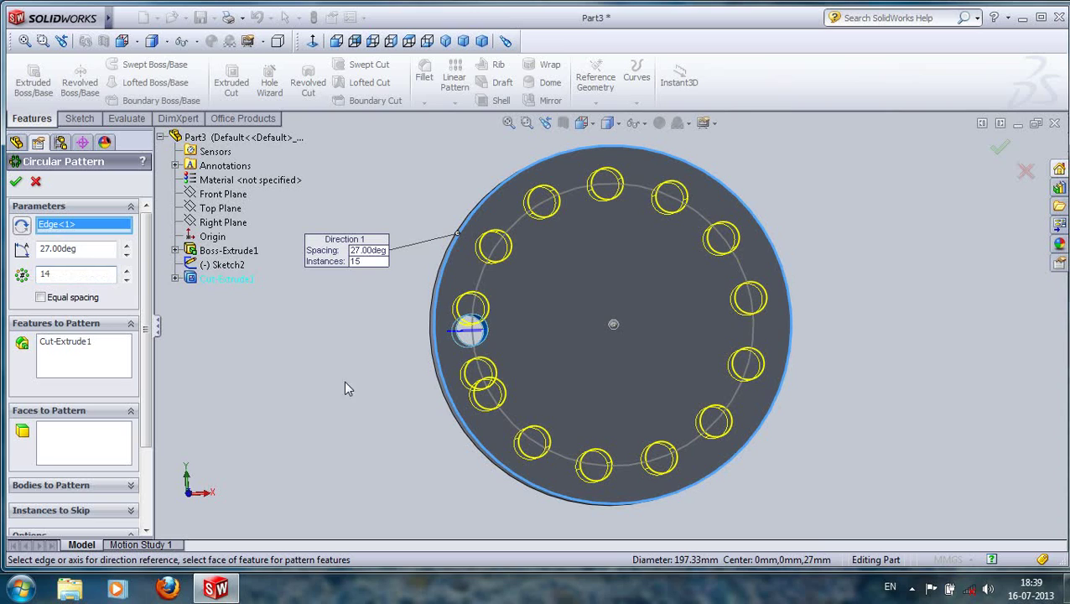
left_click(337, 401)
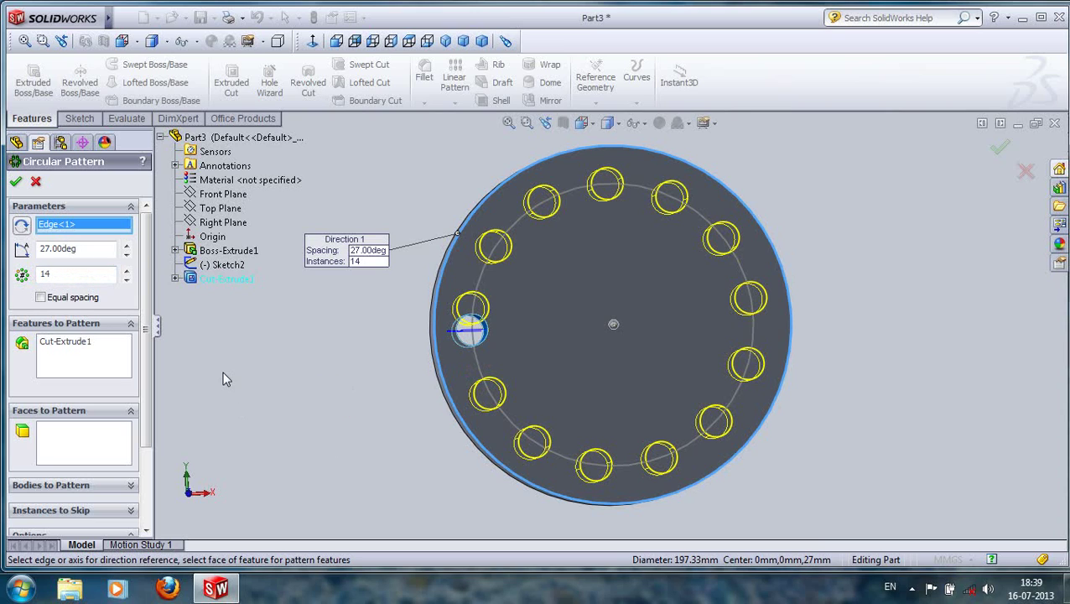
left_click(260, 350)
double_click(55, 273)
type("13")
left_click(250, 371)
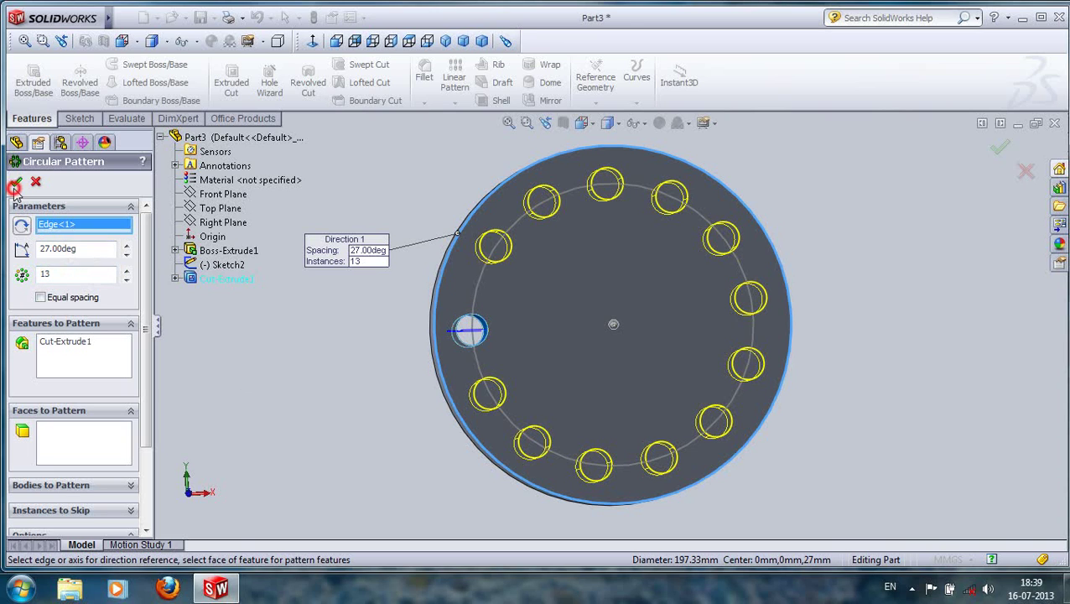
left_click(15, 184)
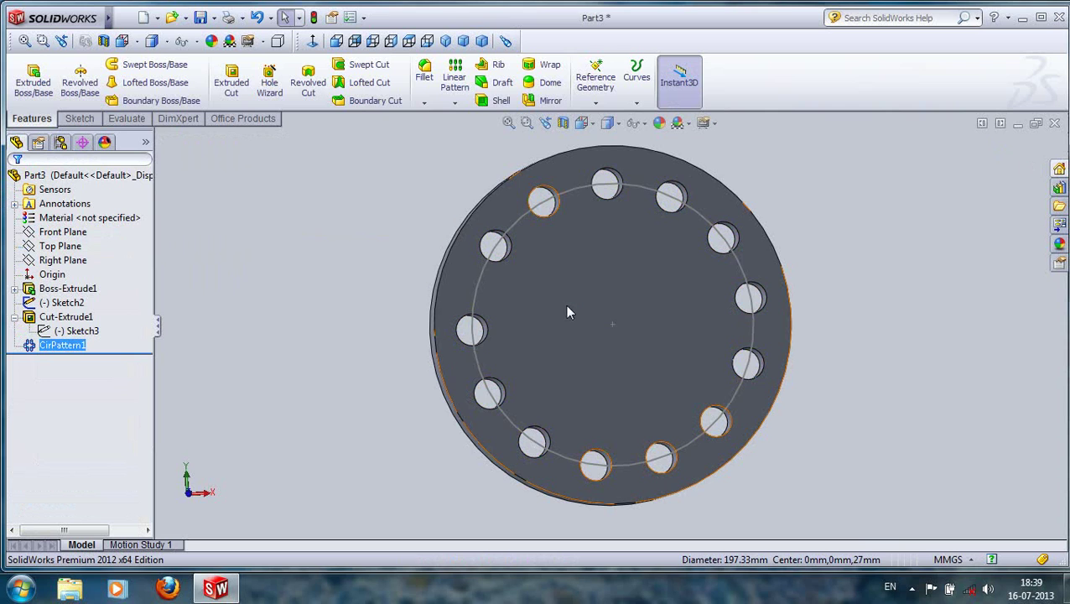
left_click(525, 325)
mouse_move(525, 325)
middle_mouse_down()
mouse_move(534, 320)
mouse_move(444, 304)
middle_mouse_up()
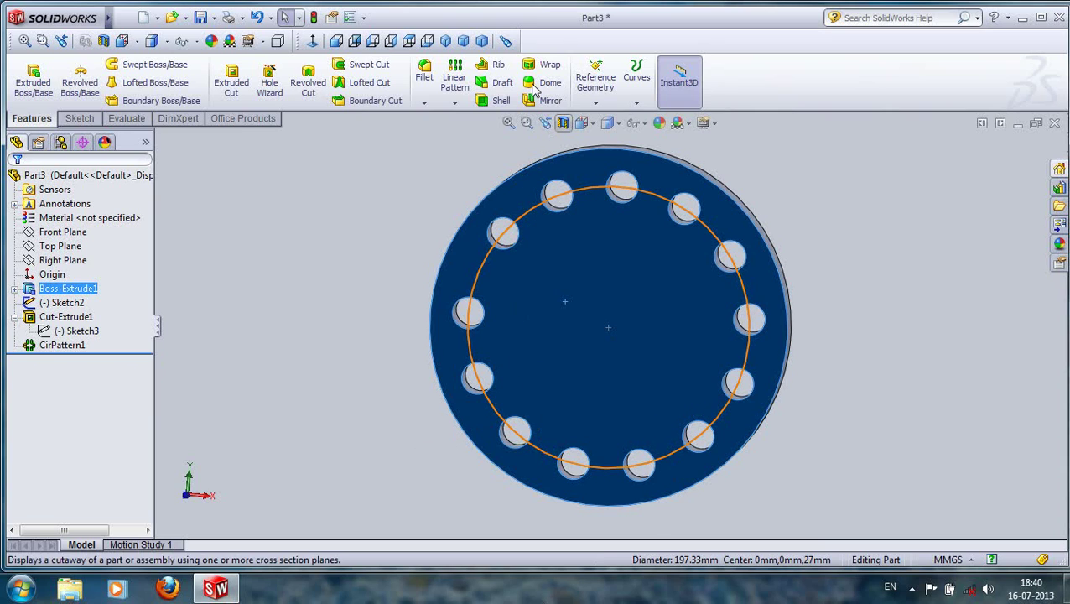
left_click(455, 102)
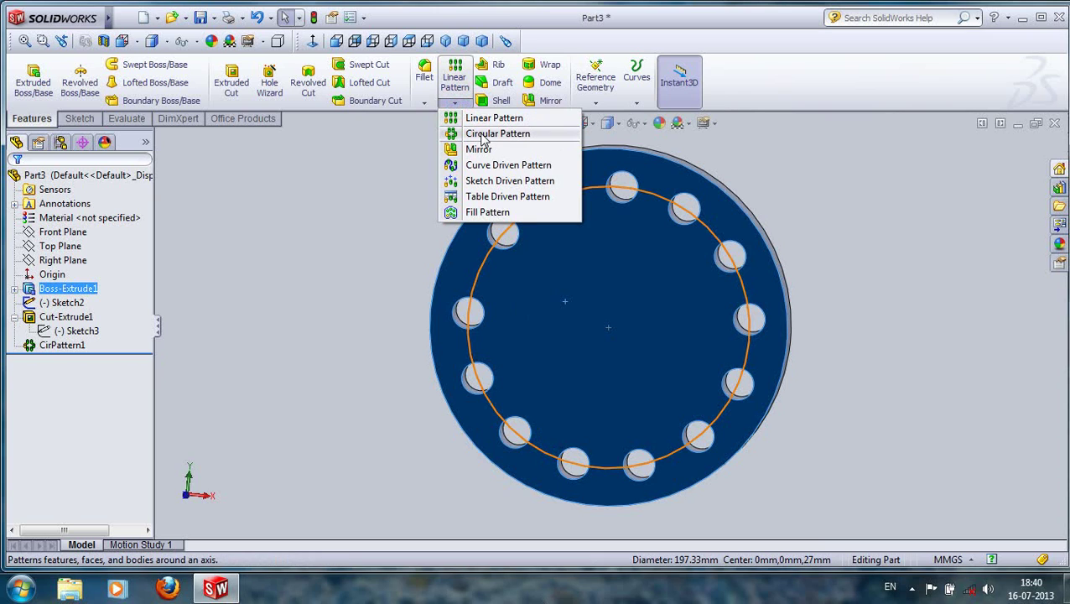
left_click(354, 427)
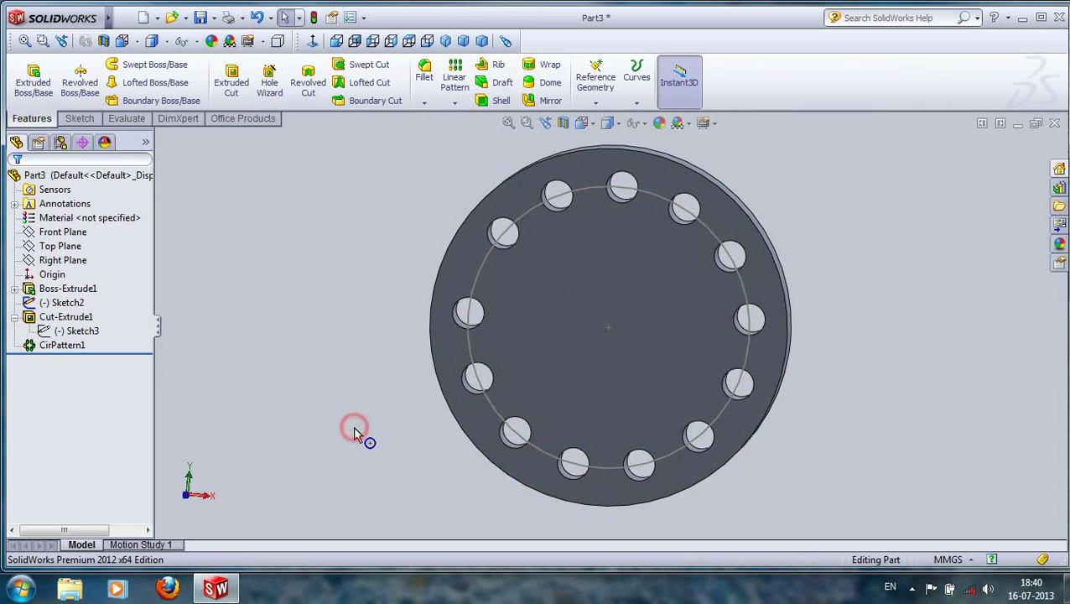
left_click(605, 377)
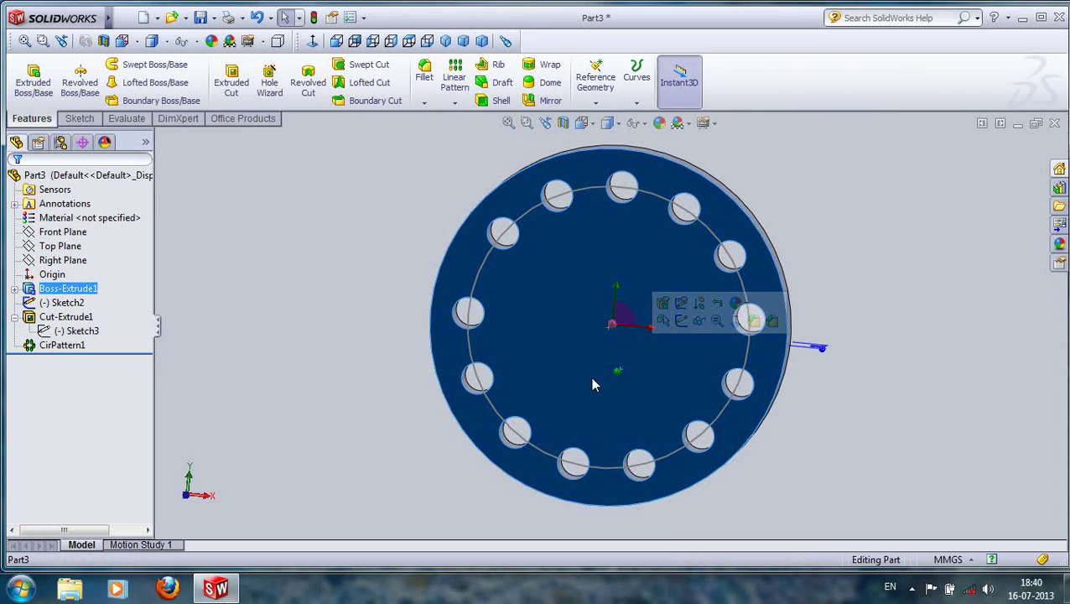